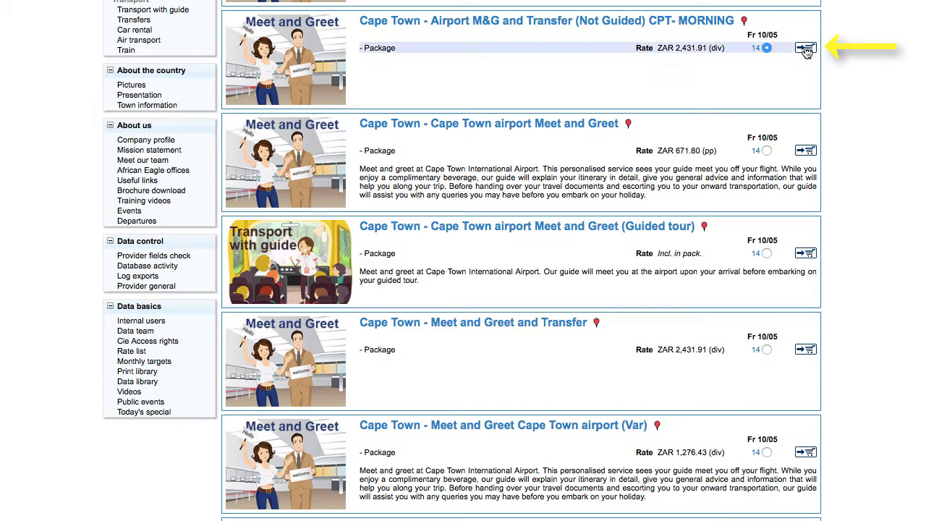
- Add the Cape Town Airport M&G and Transfer (Not Guided) morning package for 10/05 to the project and open the service basket
click(805, 47)
click(562, 323)
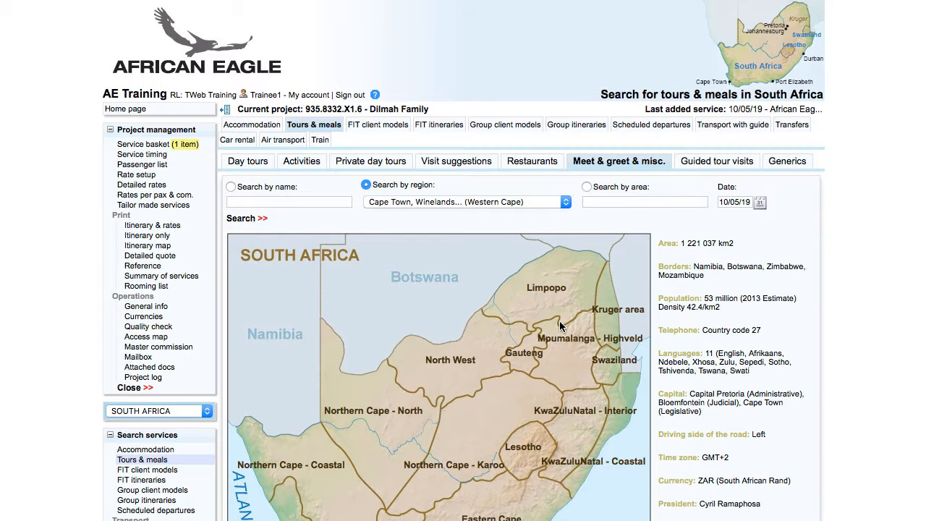
click(149, 145)
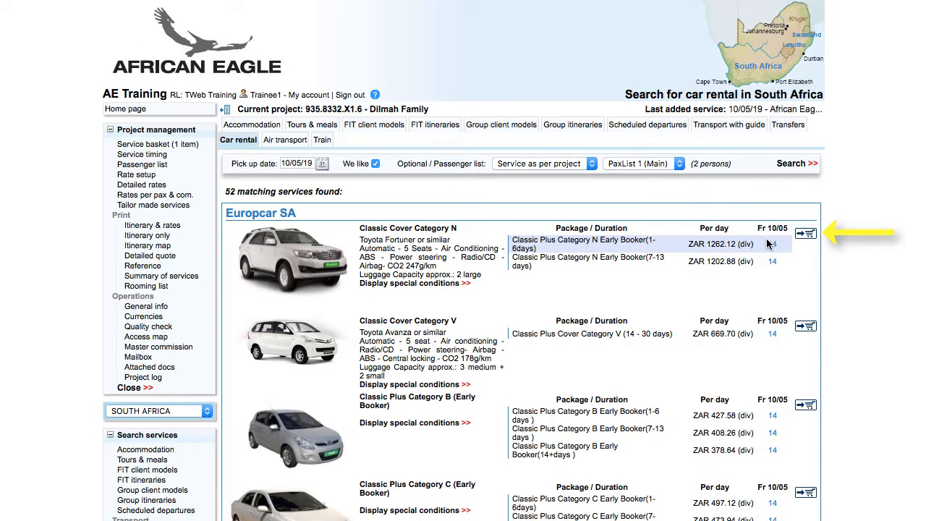
- Add the Europcar Classic Cover Category N rental and The Capetonian Hotel Superior Room bed-and-breakfast for 13–15 May to the service basket
click(804, 233)
click(566, 350)
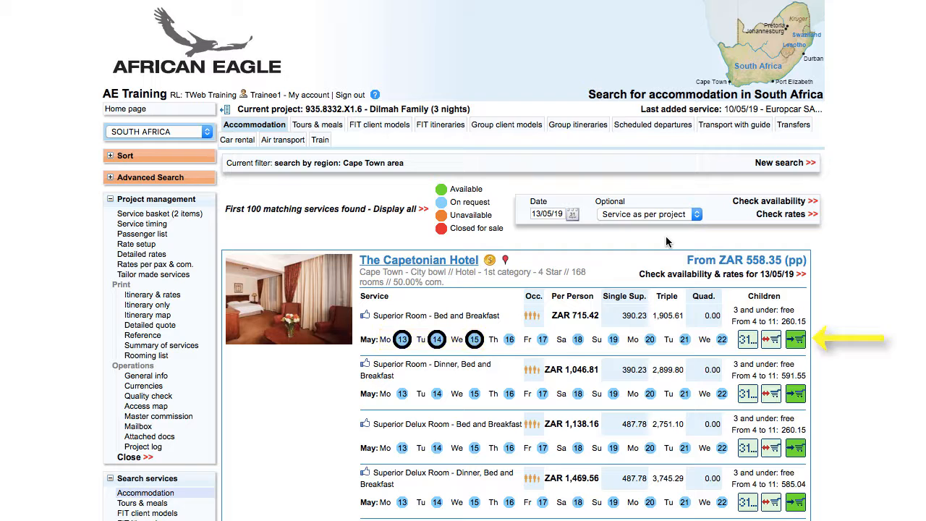
click(795, 339)
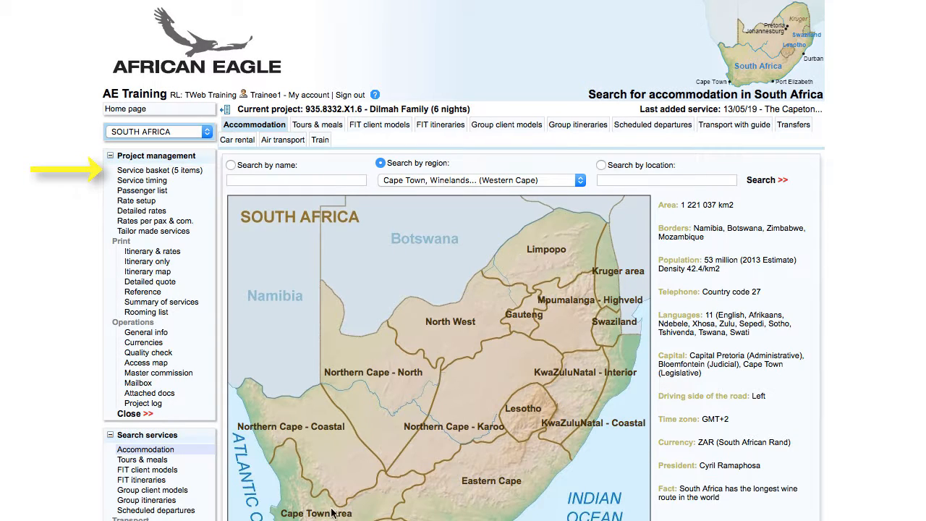
click(167, 171)
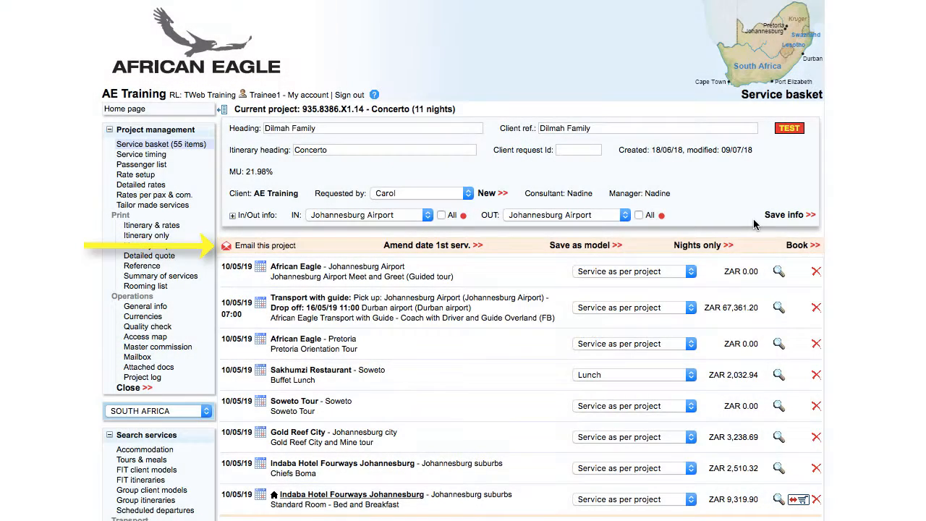
- Prepare an e-mail of the Concerto project to the listed contact, with English content and Package rates
click(265, 246)
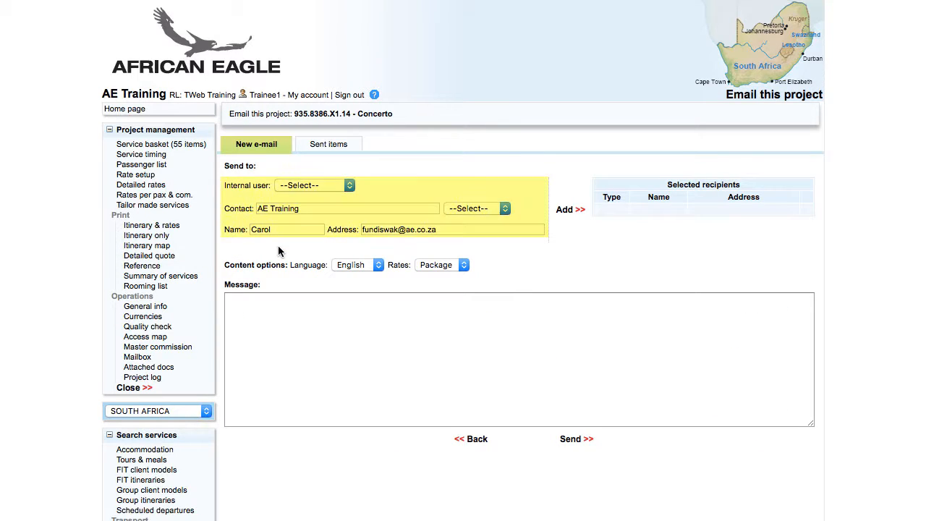
click(566, 212)
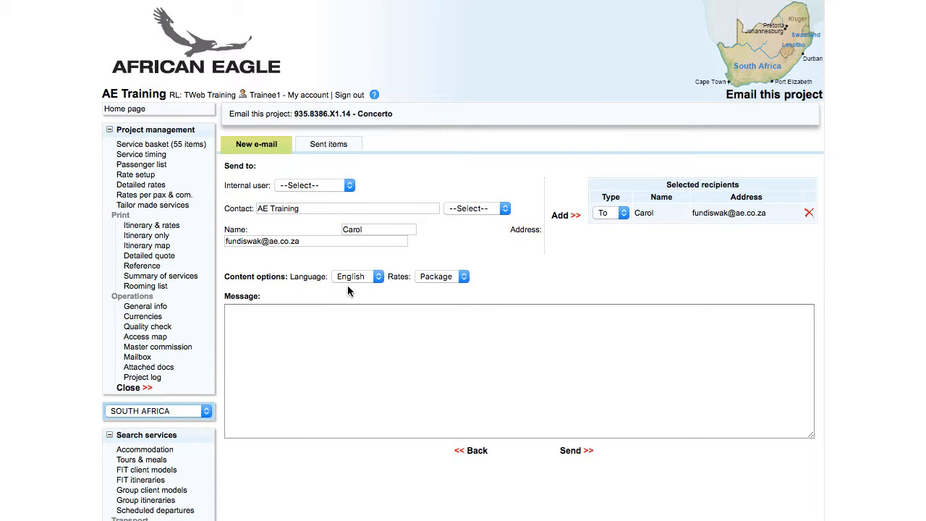
click(359, 278)
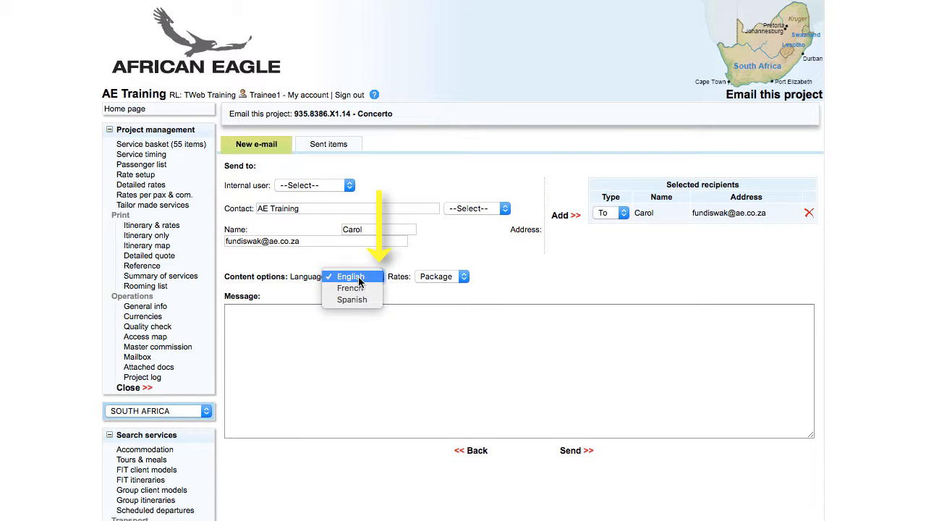
click(355, 278)
click(430, 280)
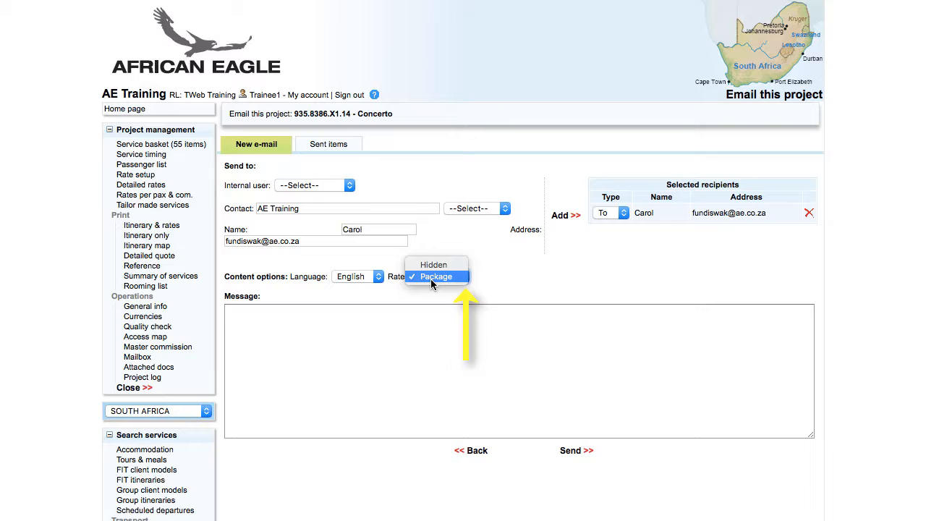
click(432, 279)
- Paste the message about the rearranged first-day and last-day activities and send the project e-mail
click(423, 309)
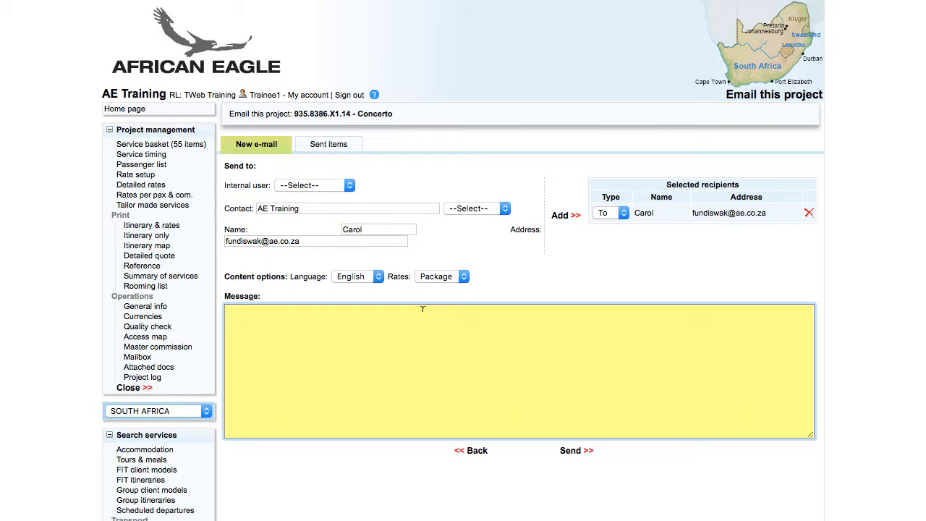
text(Hi Carol Thank you for your feedback. I have rearranged the activities on the first and last day to take into account the flight times. Looking forward to hearing from you Regards...)
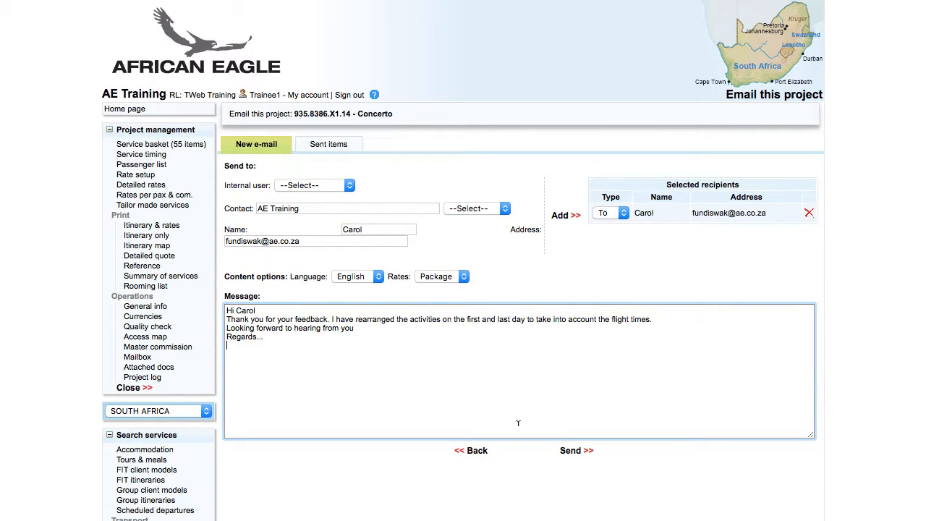
click(568, 452)
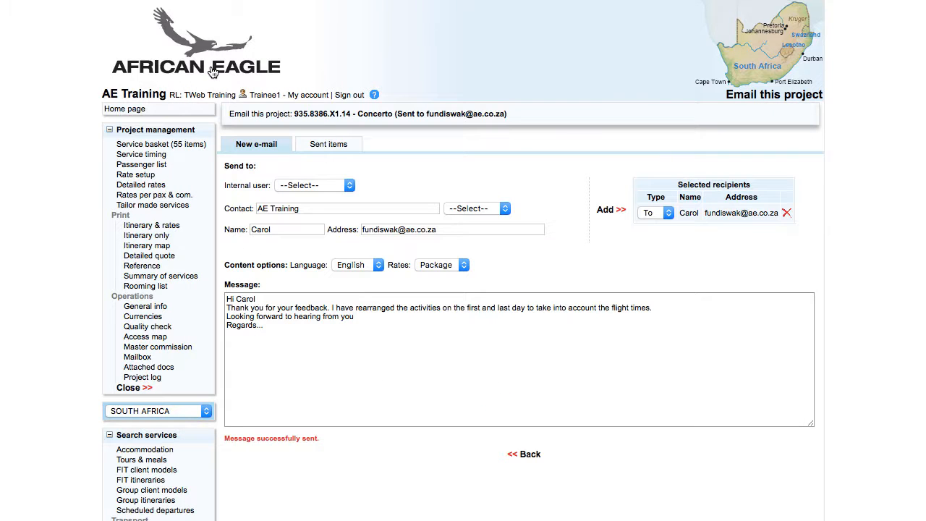
- Review the project's sent e-mails and open the option to e-mail the project from its Itinerary & rates document
click(324, 145)
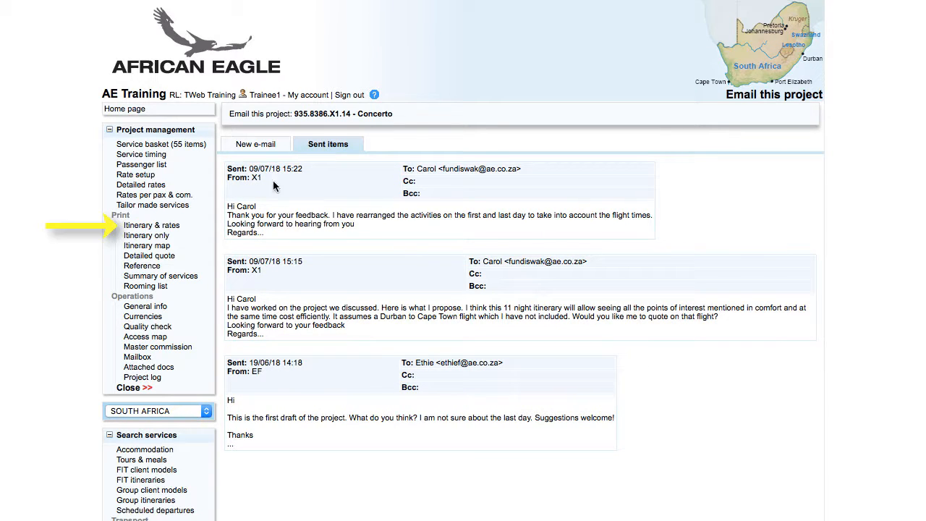
click(168, 226)
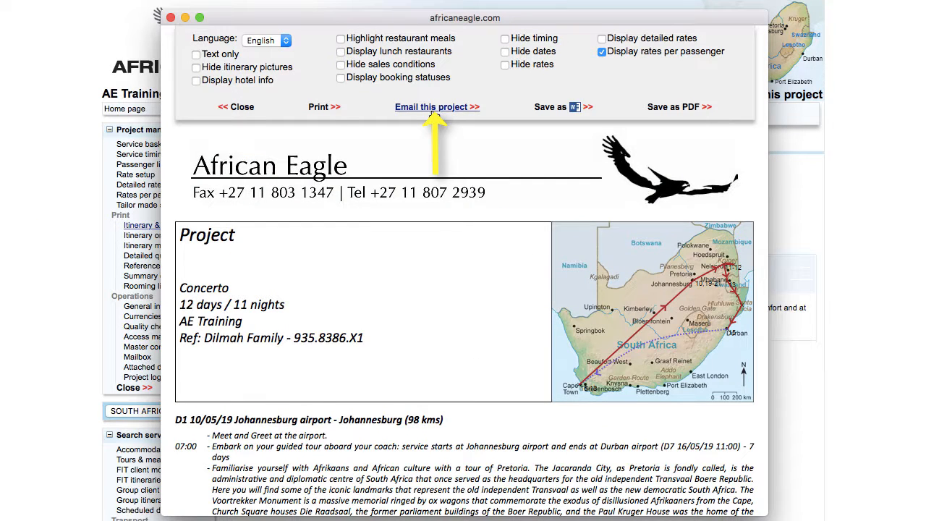
click(434, 107)
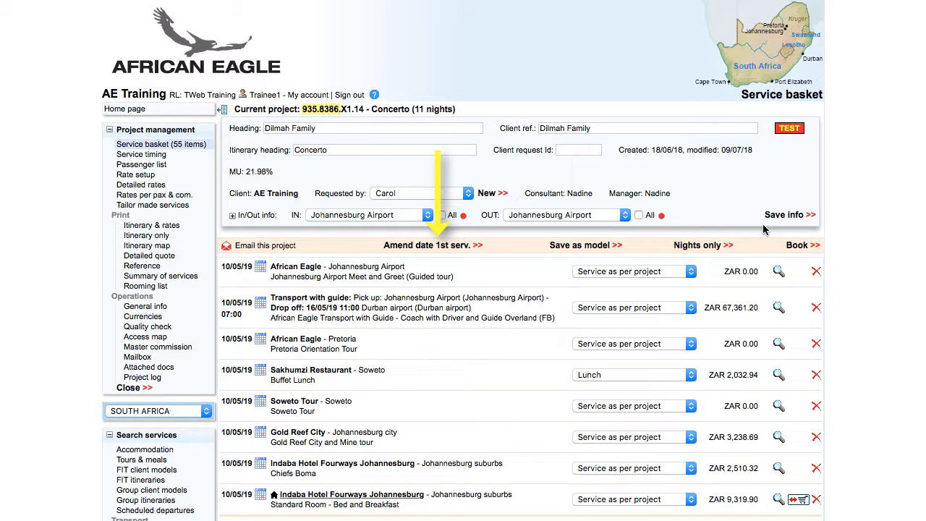
- Change the date of the Concerto project's first service to 15/05/19 and save it
click(430, 247)
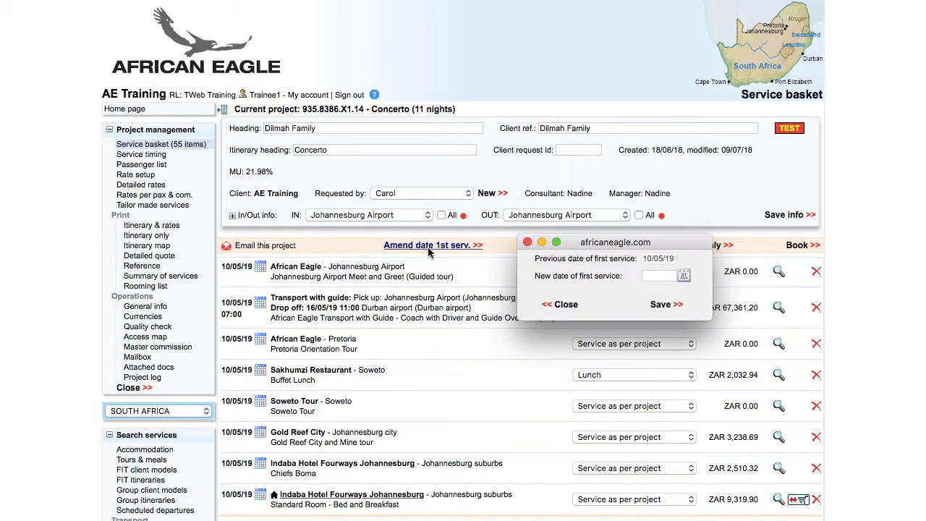
click(654, 276)
text(15/05/)
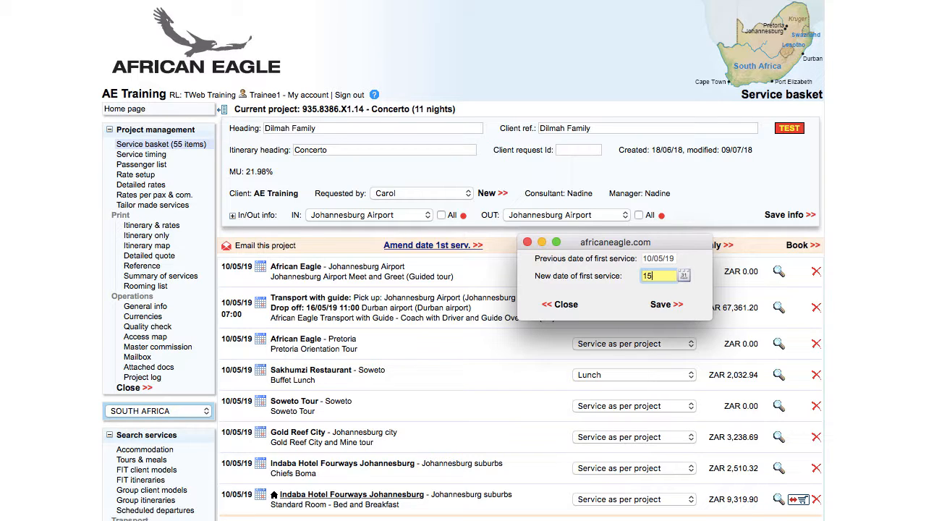
text(19)
click(661, 307)
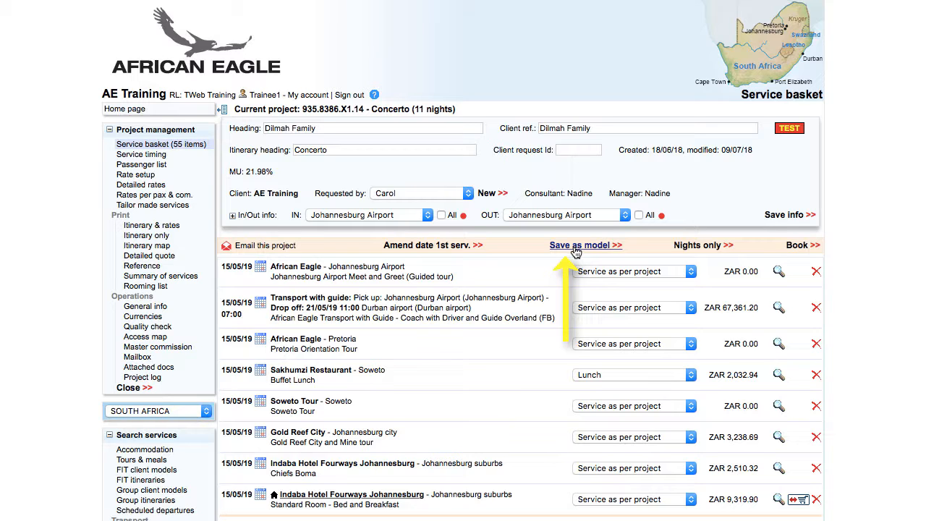
- Compare the options for saving the project as a model of type FIT itinerary, Serie and Group itinerary
click(576, 247)
click(328, 140)
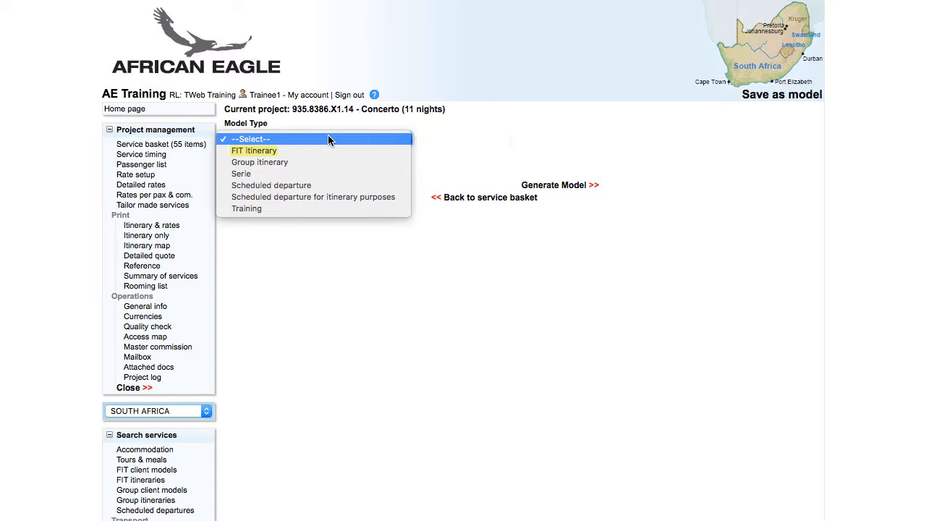
click(369, 154)
click(367, 137)
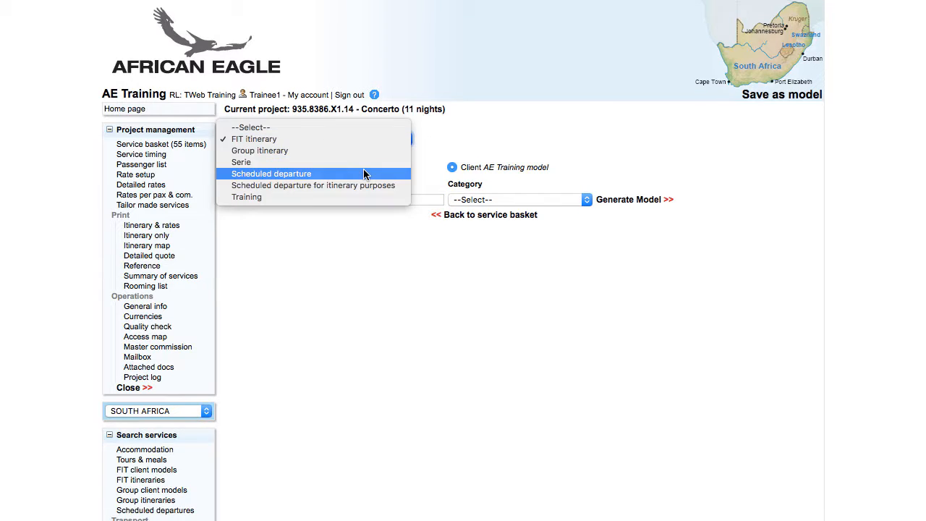
click(363, 162)
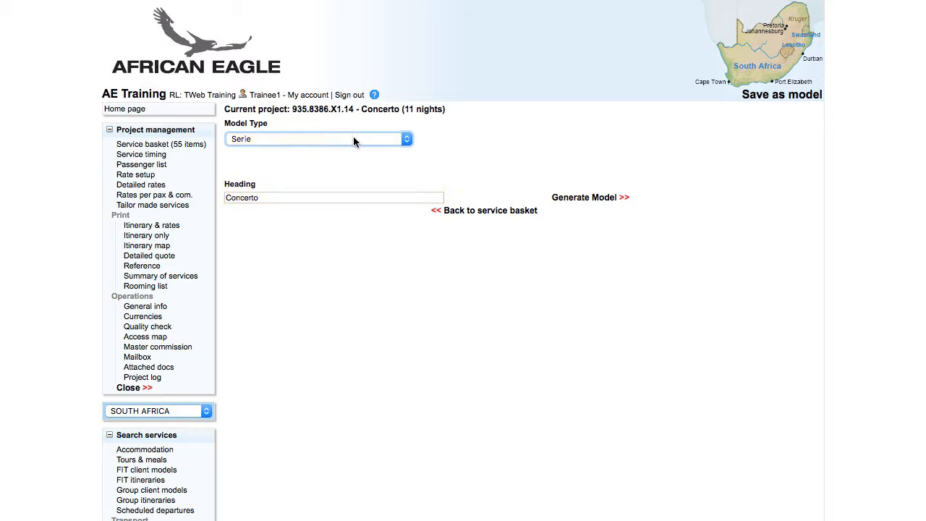
click(351, 140)
click(342, 128)
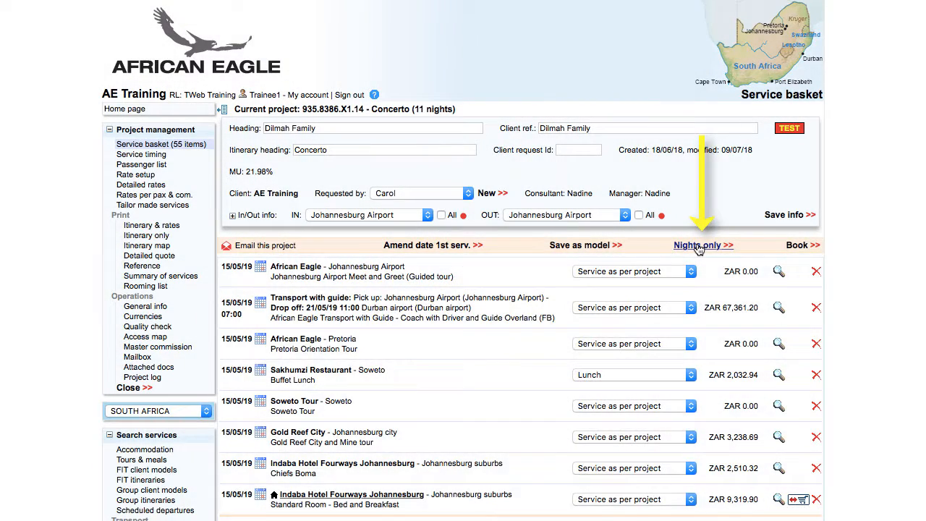
- Filter the service basket to nights only and switch back to displaying all services
click(699, 246)
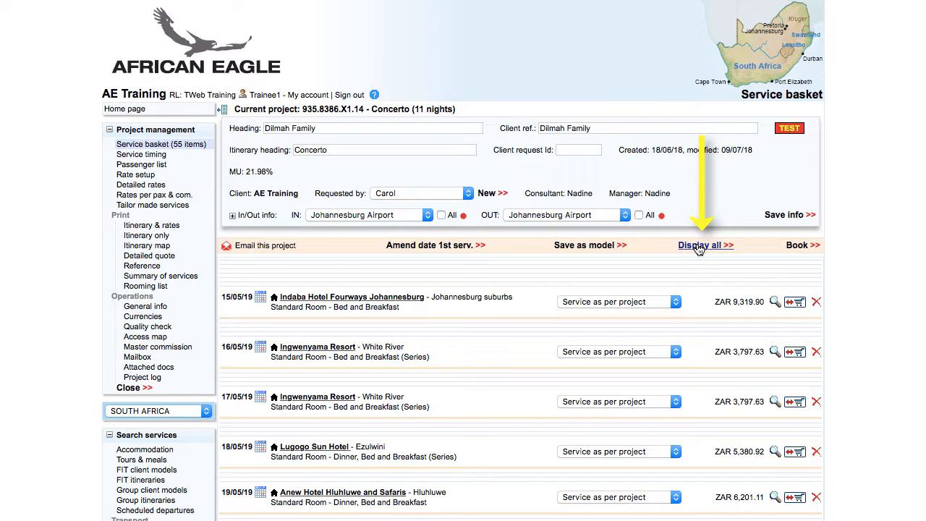
click(699, 246)
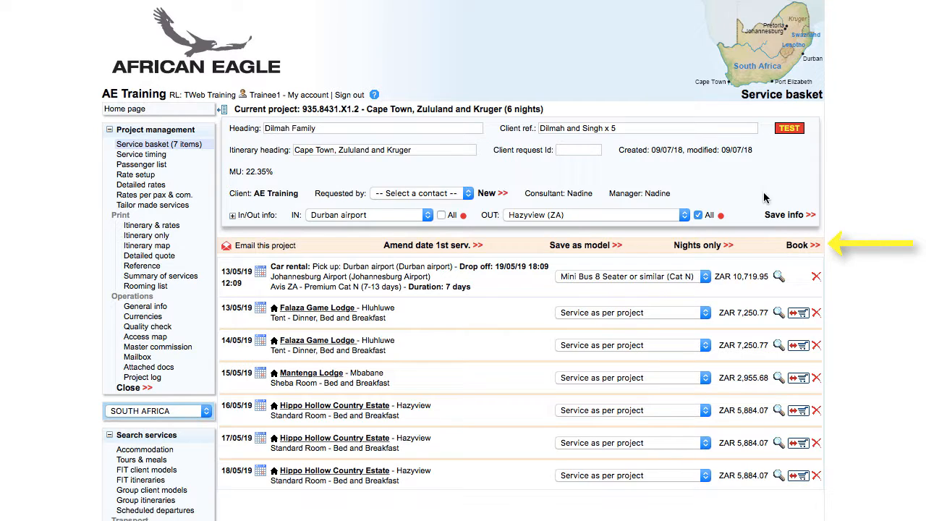
- Book the Cape Town, Zululand and Kruger project and acknowledge the booking request to return to its service basket
click(798, 246)
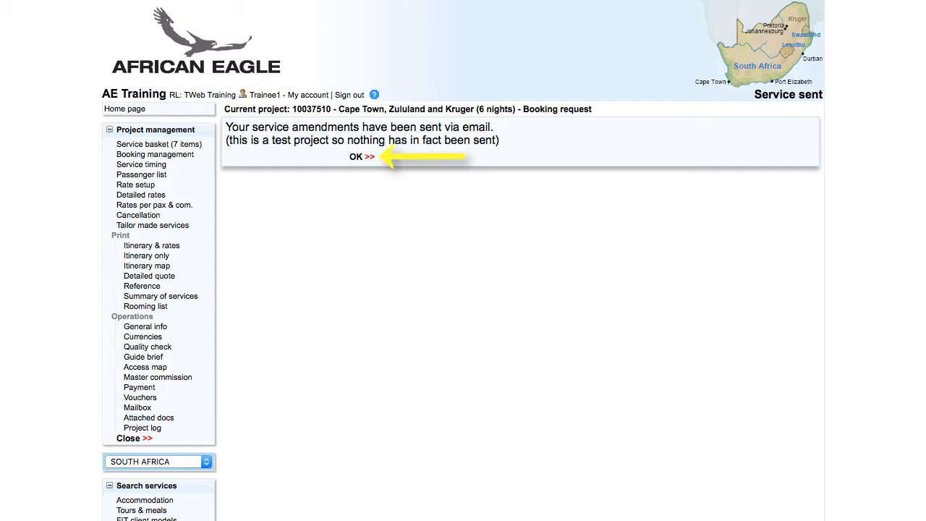
click(360, 97)
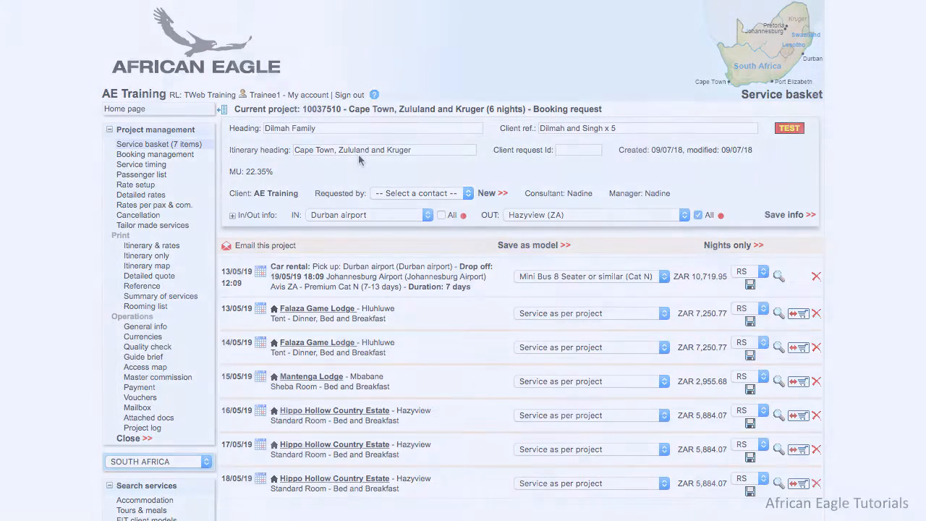